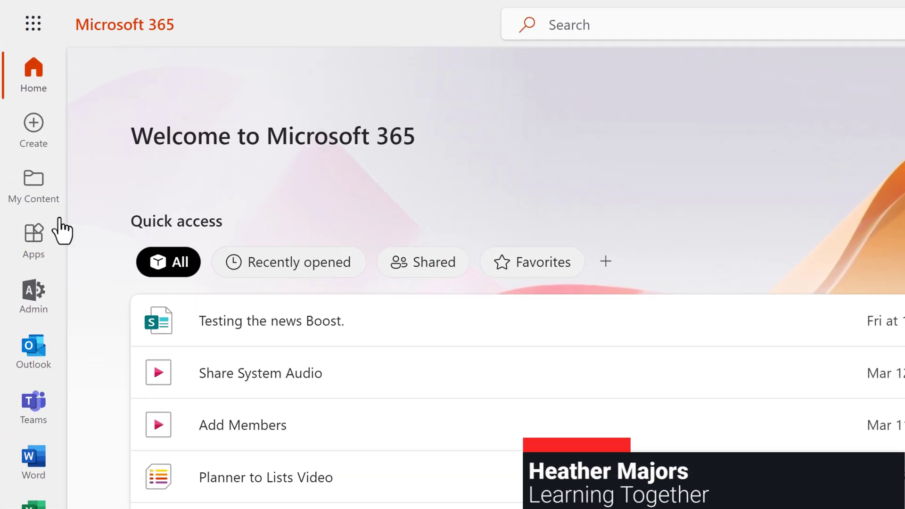
Reach Power Automate's home page from the Microsoft 365 app launcher
{"action": "left_click", "coordinate": [20, 17]}
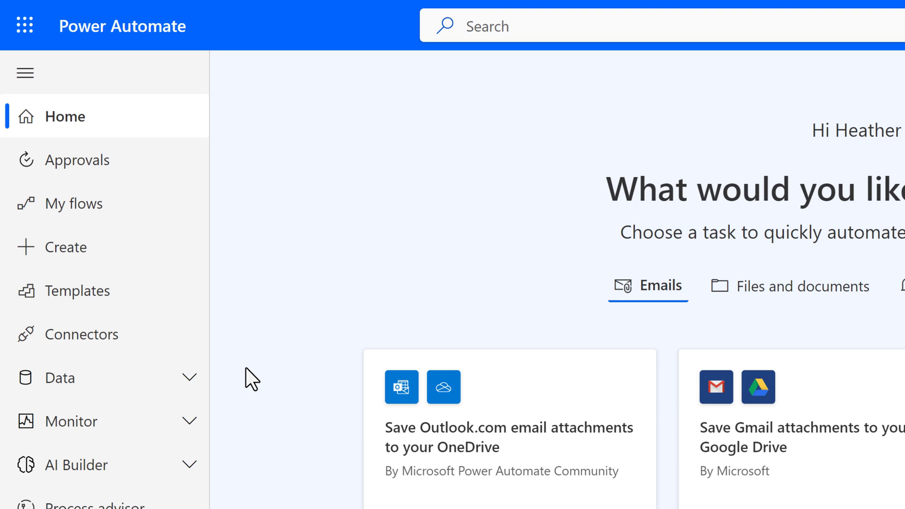
Create automated cloud flow 'Send Attachment Folder Demo' with the Outlook 'When a new email arrives (V3)' trigger
{"action": "left_click", "coordinate": [80, 254]}
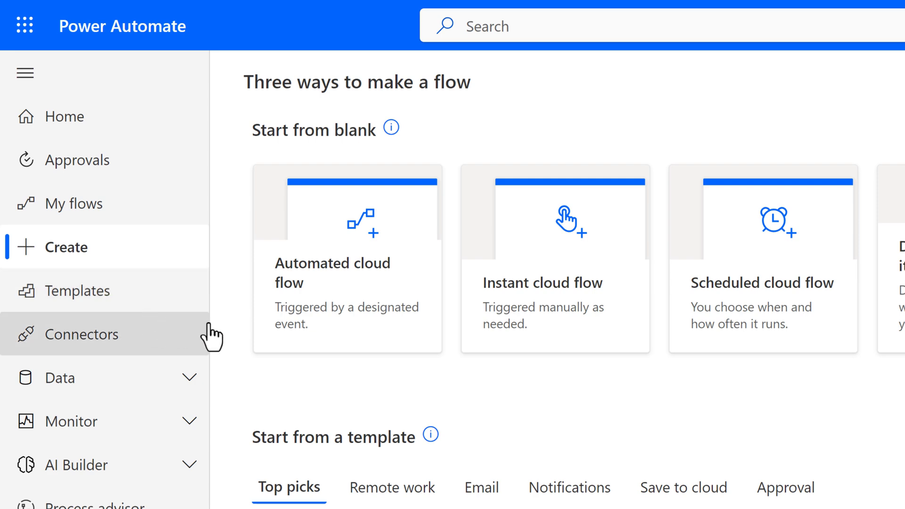
{"action": "left_click", "coordinate": [367, 346]}
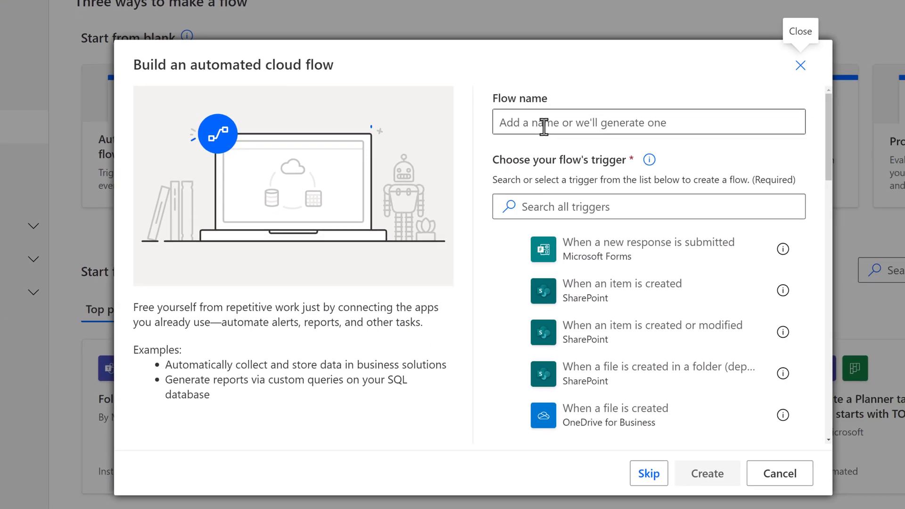
{"action": "left_click", "coordinate": [516, 114]}
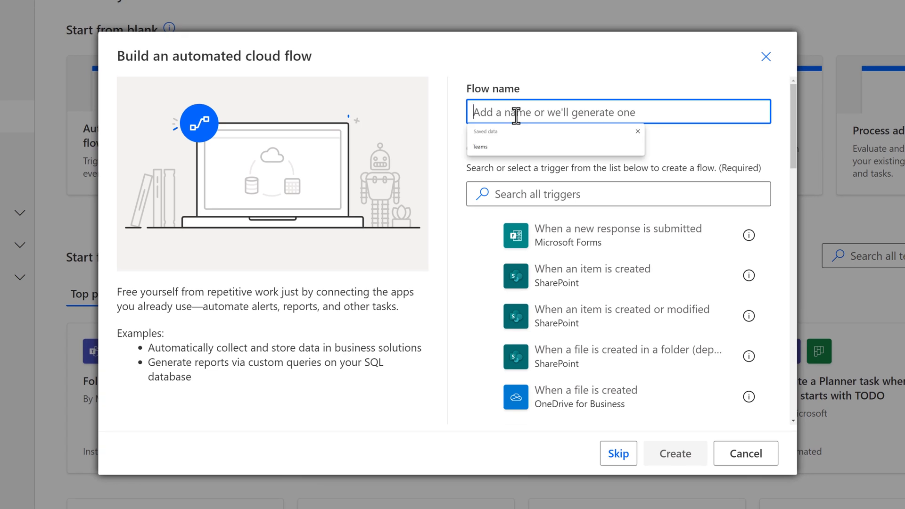
{"action": "type", "text": "Send Attachment Folder Demo"}
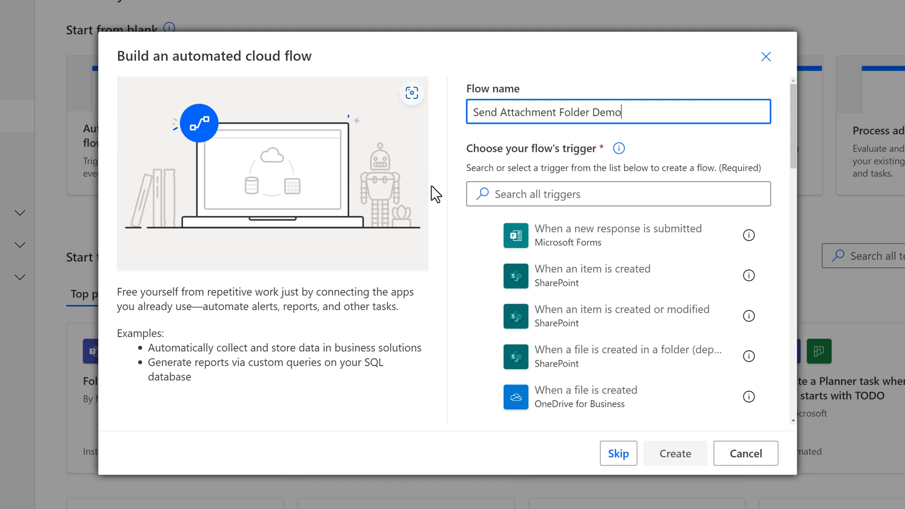
{"action": "left_click", "coordinate": [526, 196]}
{"action": "type", "text": "ou"}
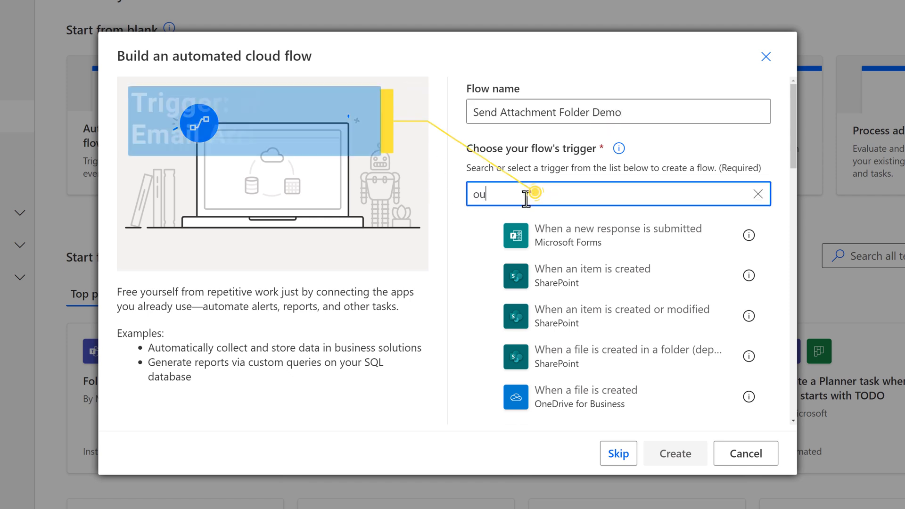
{"action": "type", "text": "tlook"}
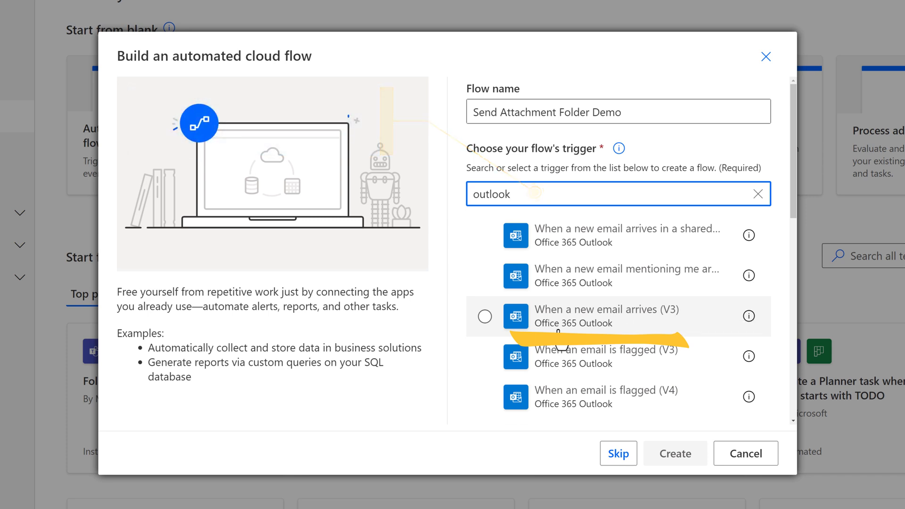
{"action": "left_click", "coordinate": [483, 319]}
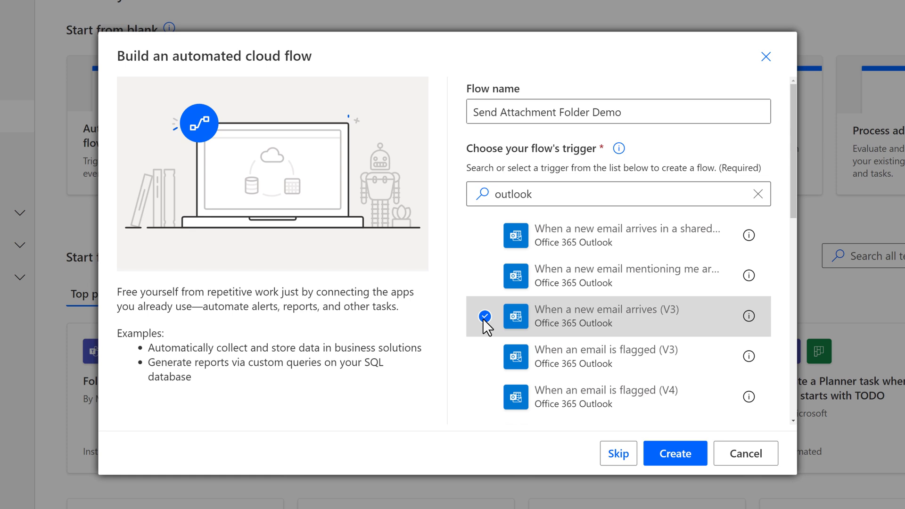
{"action": "left_click", "coordinate": [677, 459]}
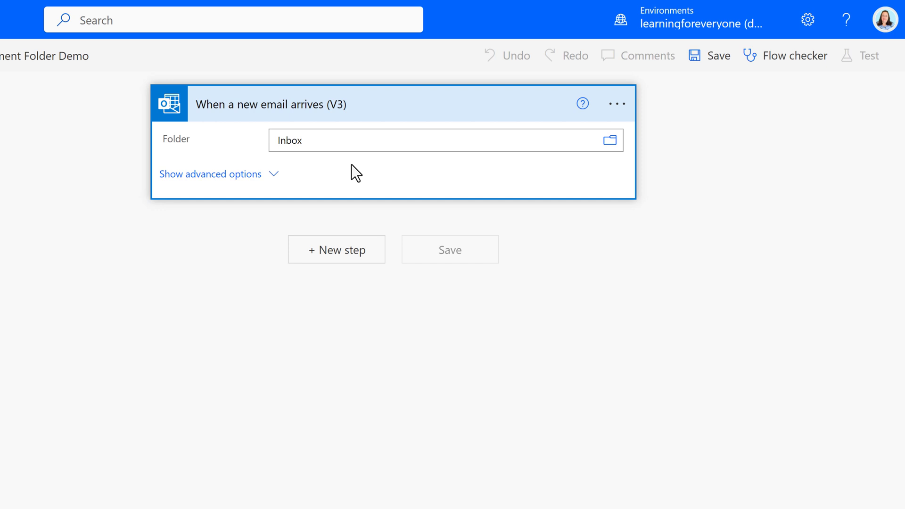
Point the trigger's Folder at 'Power Automate Demo' and begin a new step
{"action": "left_click", "coordinate": [632, 139]}
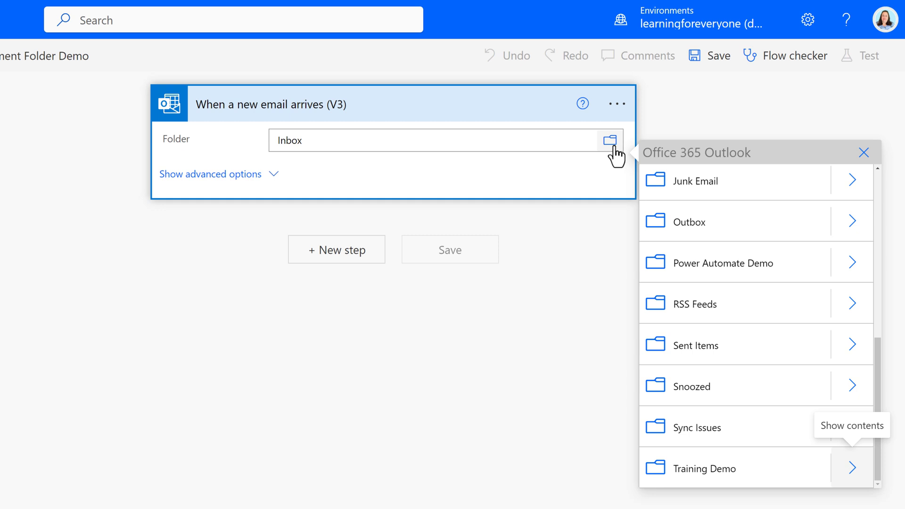
{"action": "left_click", "coordinate": [717, 274]}
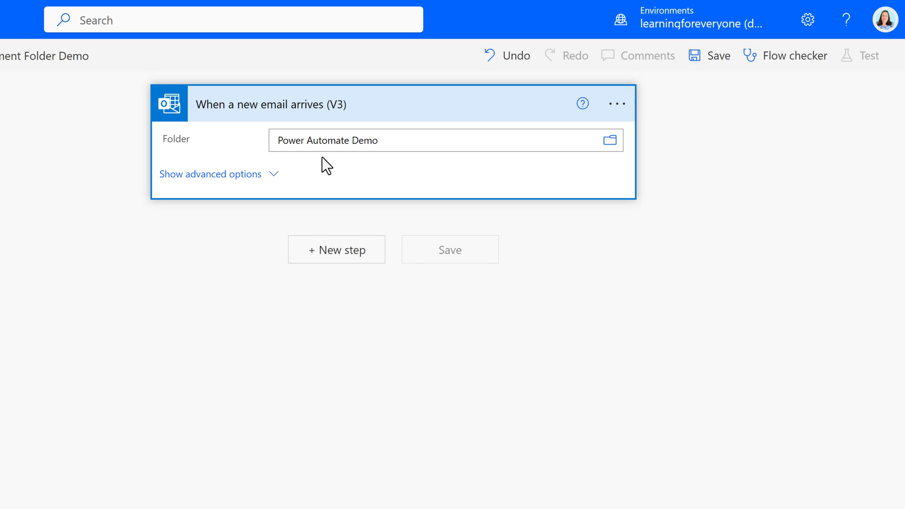
{"action": "left_click", "coordinate": [344, 252]}
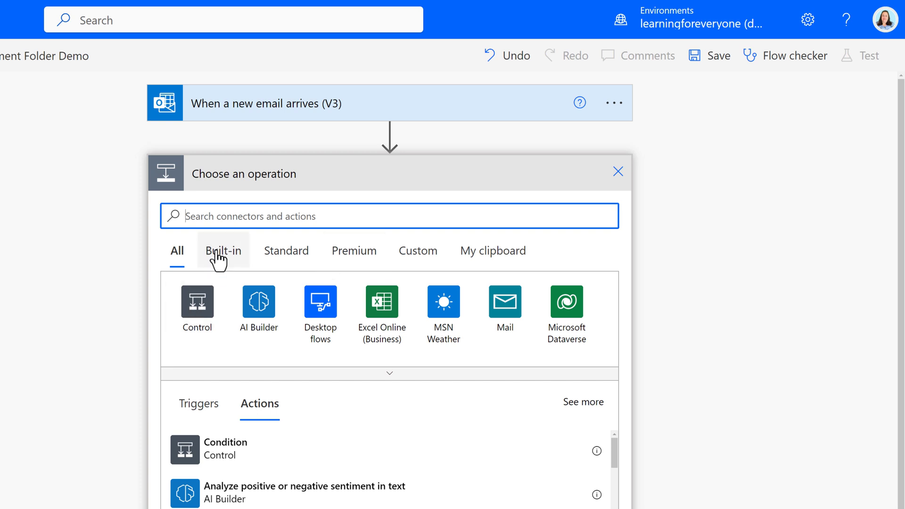
{"action": "type", "text": "outlook"}
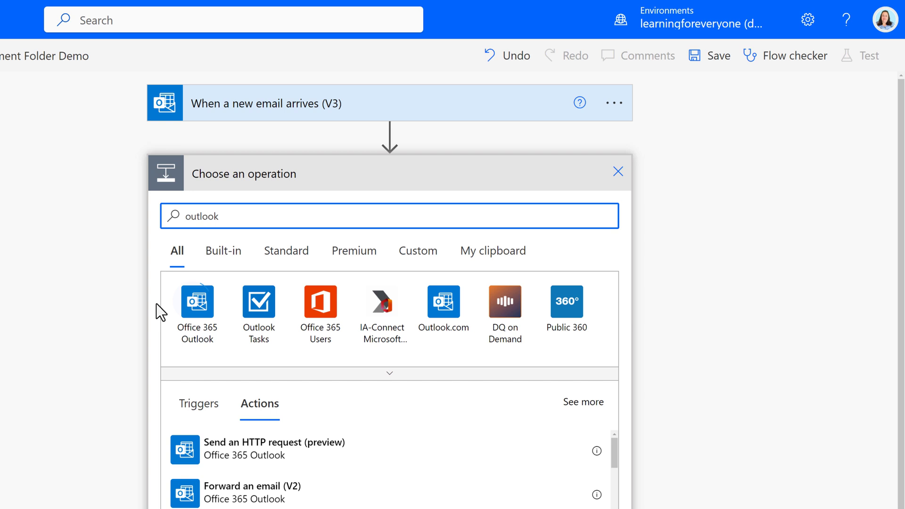
Add the Office 365 Outlook 'Get Attachment (V2)' action after the trigger
{"action": "left_click", "coordinate": [194, 308]}
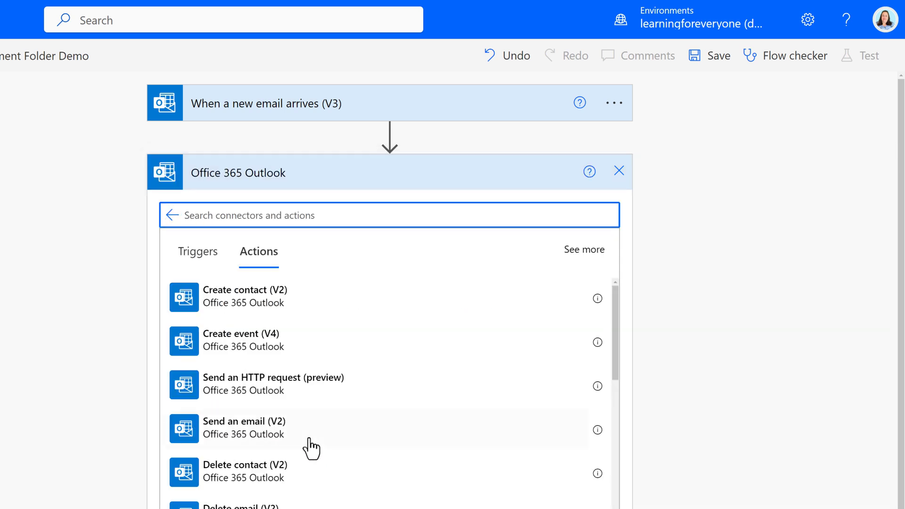
{"action": "type", "text": "get att"}
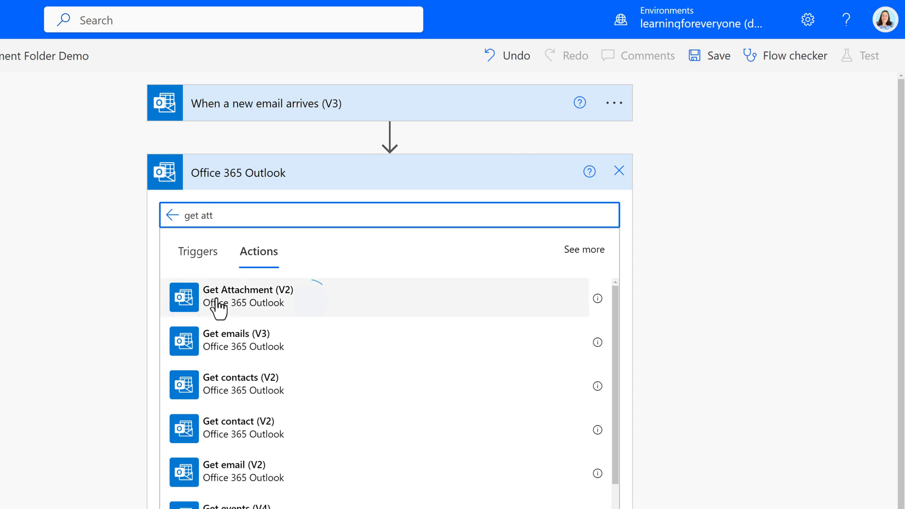
{"action": "left_click", "coordinate": [220, 309]}
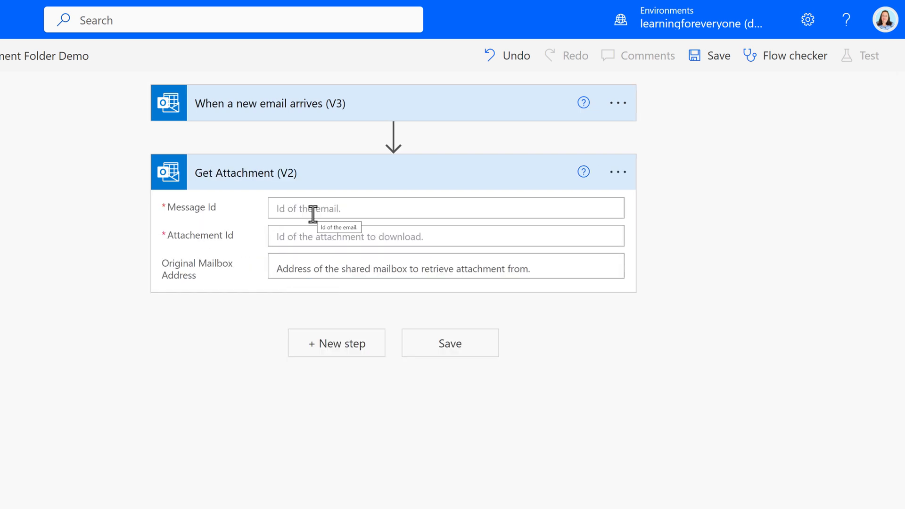
Fill Get Attachment with the trigger's Message Id and Attachments Attachment Id, wrapping it in Apply to each
{"action": "left_click", "coordinate": [312, 211]}
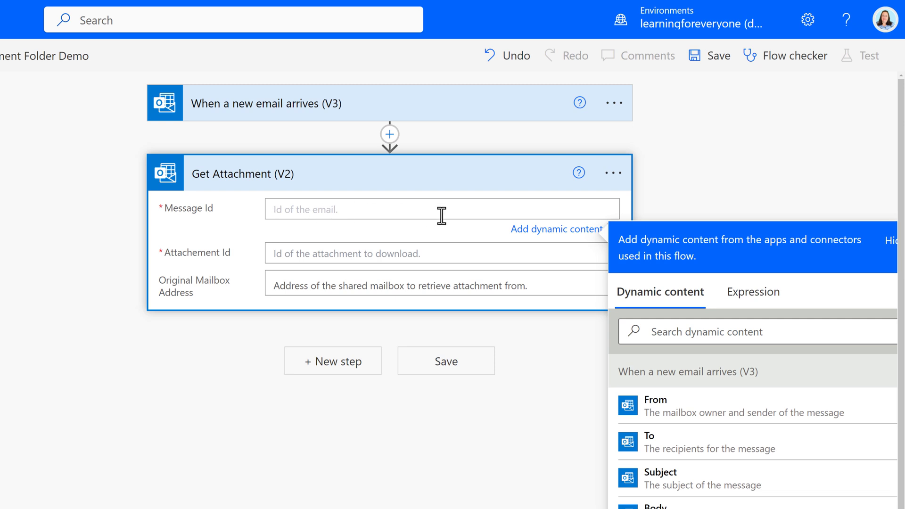
{"action": "scroll", "coordinate": [488, 110], "scroll_direction": "down", "scroll_amount": 1}
{"action": "scroll", "coordinate": [517, 81], "scroll_direction": "down", "scroll_amount": 2}
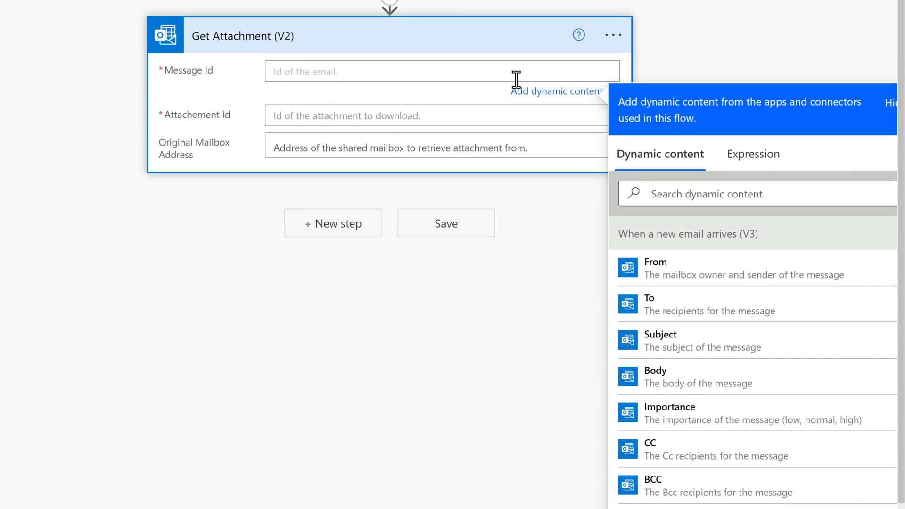
{"action": "scroll", "coordinate": [732, 297], "scroll_direction": "down", "scroll_amount": 3}
{"action": "left_click", "coordinate": [676, 389]}
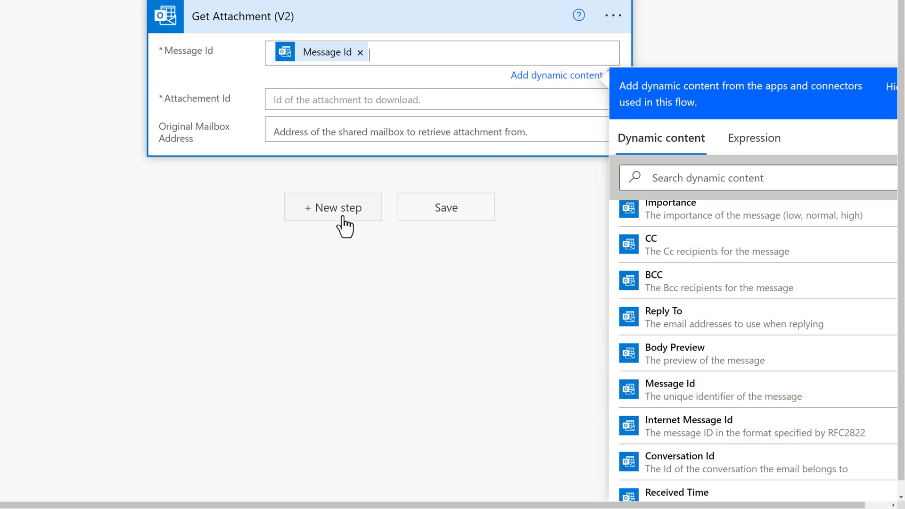
{"action": "left_click", "coordinate": [285, 99]}
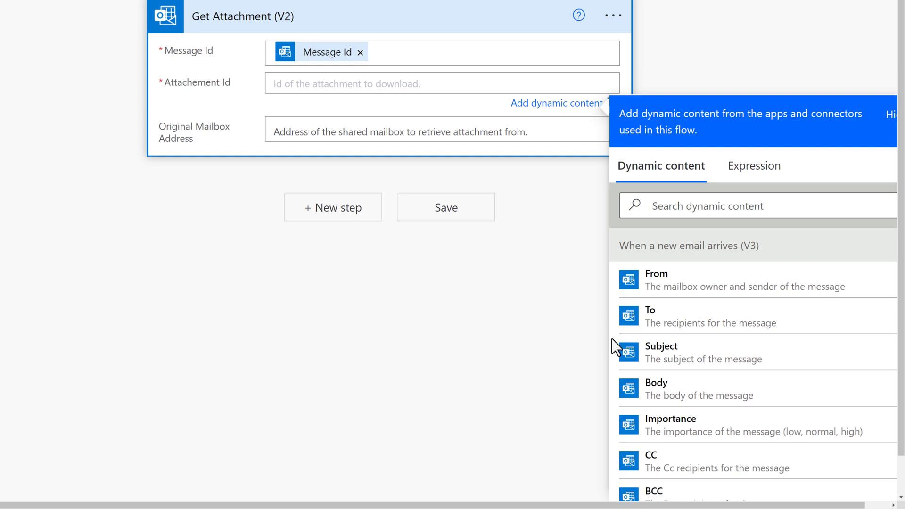
{"action": "scroll", "coordinate": [612, 338], "scroll_direction": "down", "scroll_amount": 1}
{"action": "scroll", "coordinate": [612, 338], "scroll_direction": "down", "scroll_amount": 1}
{"action": "scroll", "coordinate": [612, 339], "scroll_direction": "down", "scroll_amount": 1}
{"action": "scroll", "coordinate": [612, 338], "scroll_direction": "down", "scroll_amount": 2}
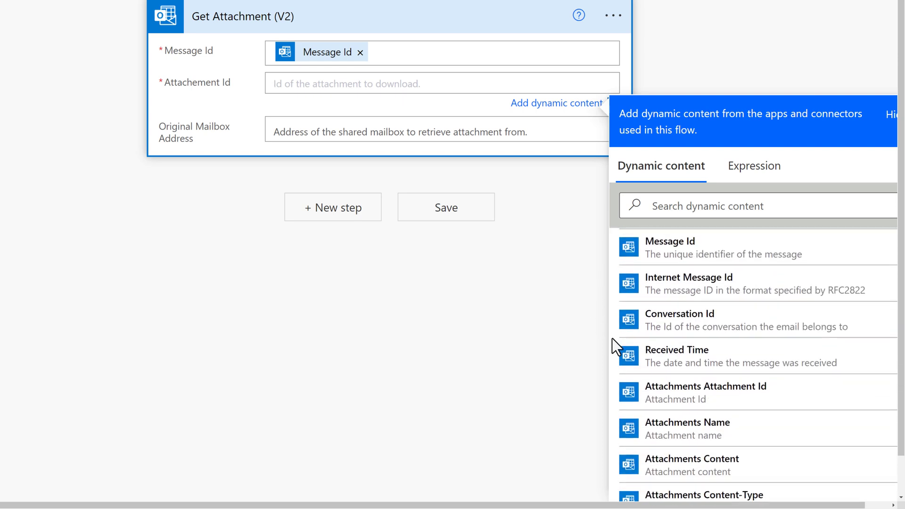
{"action": "scroll", "coordinate": [611, 338], "scroll_direction": "down", "scroll_amount": 1}
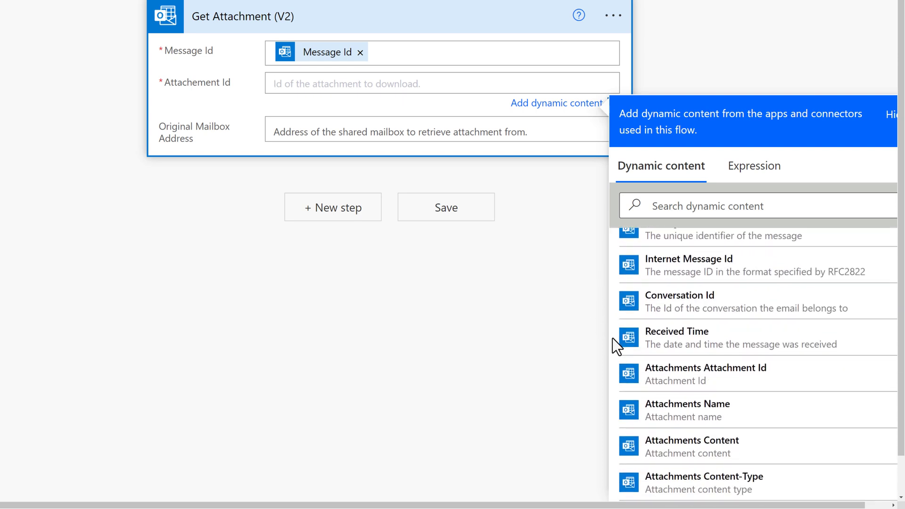
{"action": "left_click", "coordinate": [654, 385]}
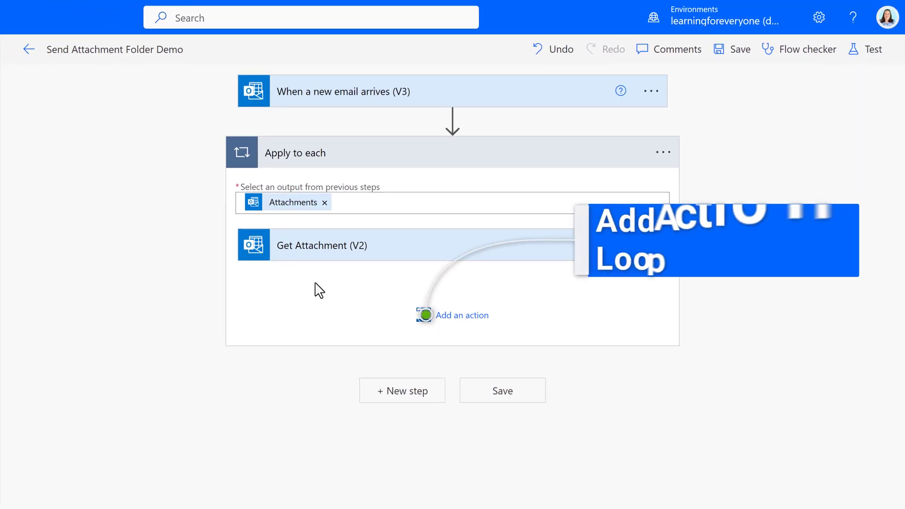
Add a SharePoint 'Create file' action inside the loop after Get Attachment
{"action": "left_click", "coordinate": [467, 323]}
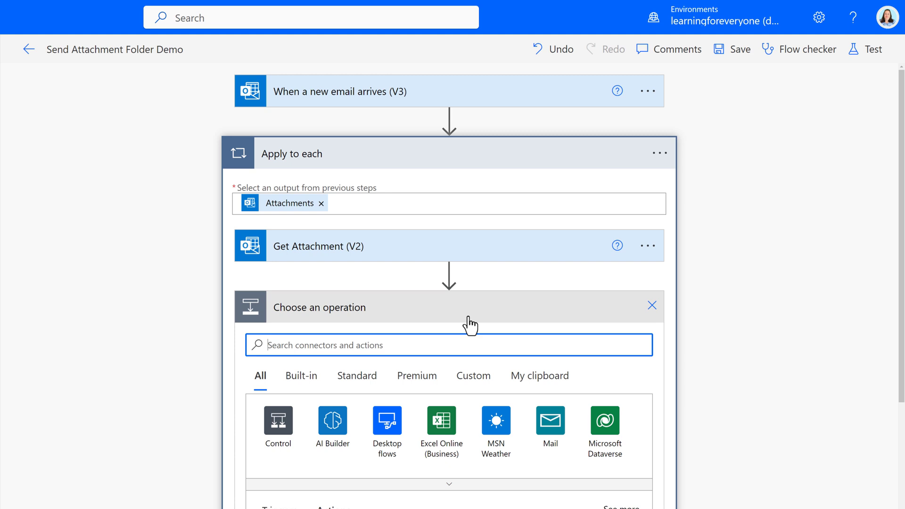
{"action": "type", "text": "sharepoint"}
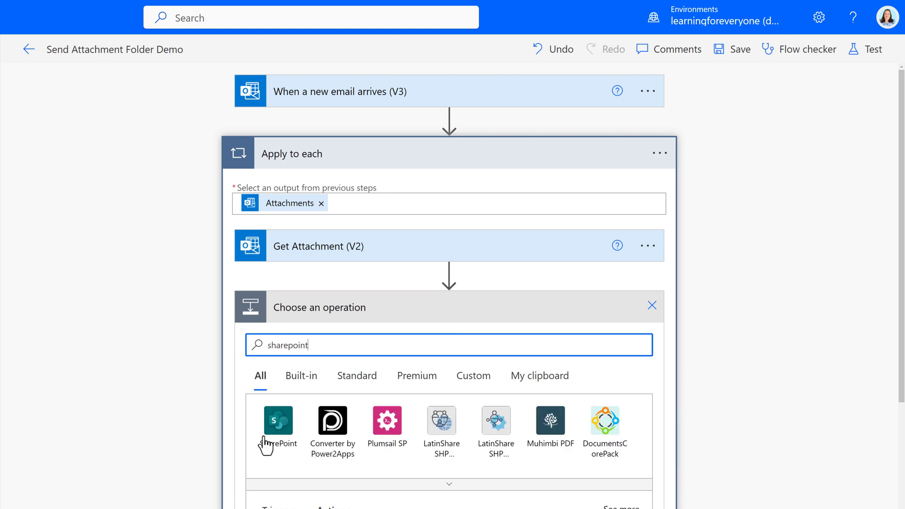
{"action": "left_click", "coordinate": [280, 424]}
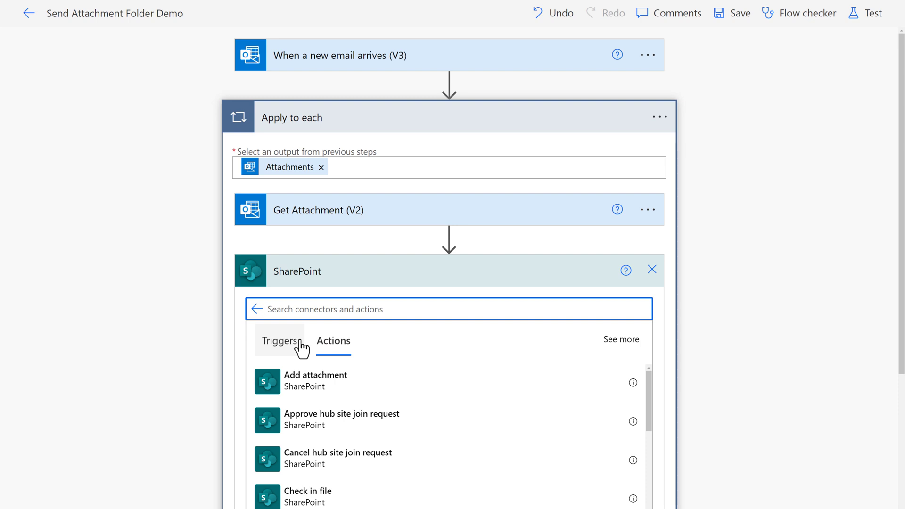
{"action": "type", "text": "create a fil"}
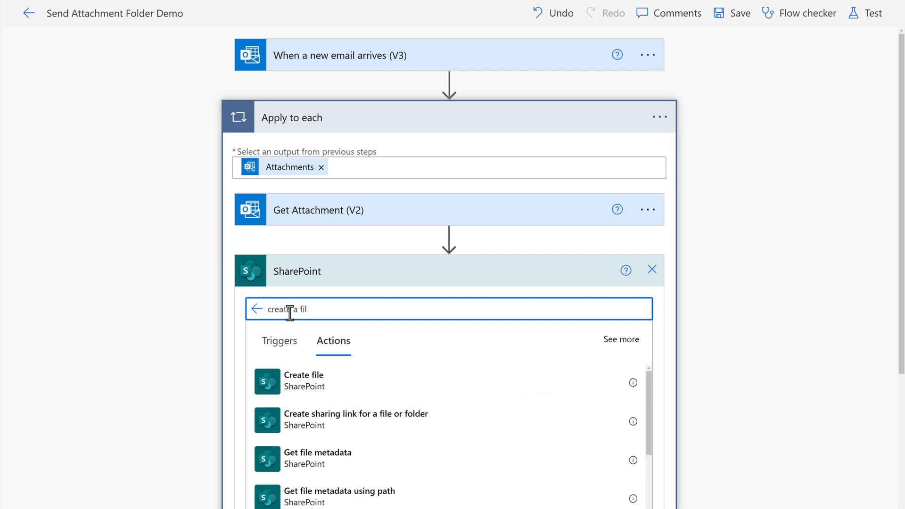
{"action": "left_click", "coordinate": [346, 376]}
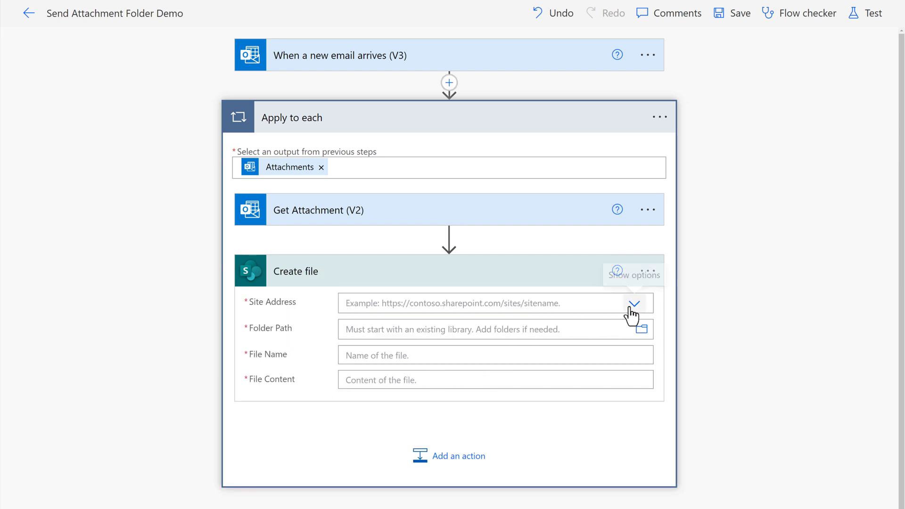
Set site M365 Information Hub and folder path /M365 Training Materials/Power Automate
{"action": "left_click", "coordinate": [634, 306]}
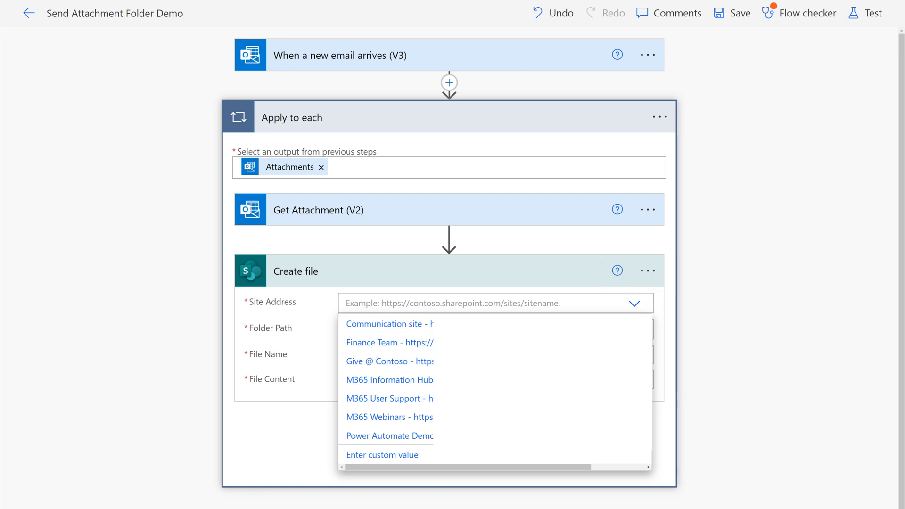
{"action": "left_click", "coordinate": [401, 382]}
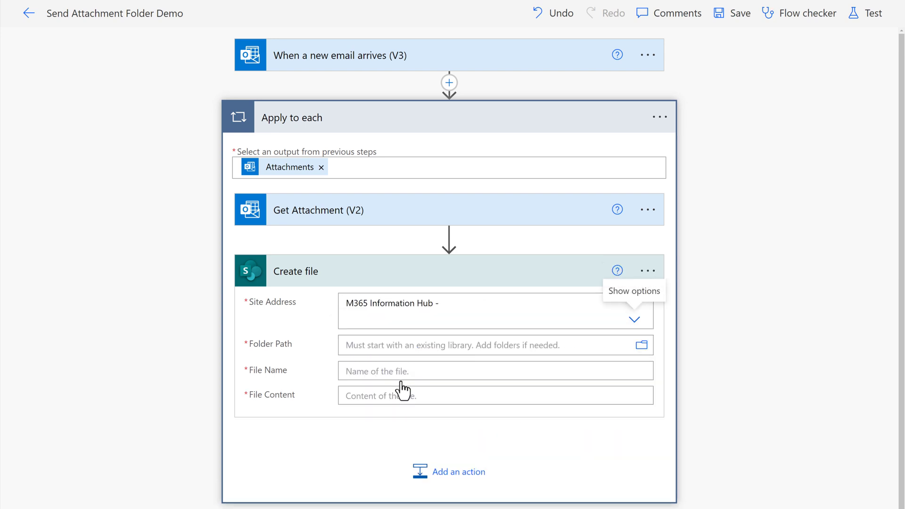
{"action": "left_click", "coordinate": [642, 346]}
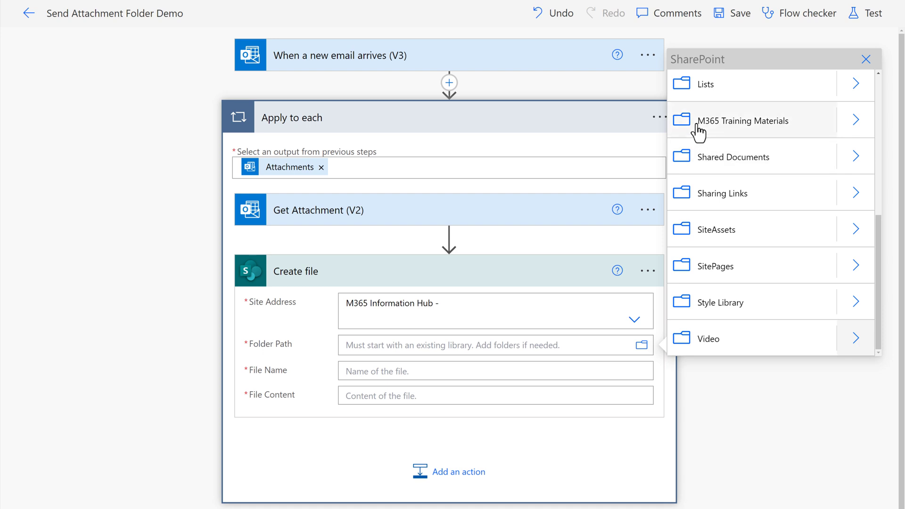
{"action": "left_click", "coordinate": [857, 120]}
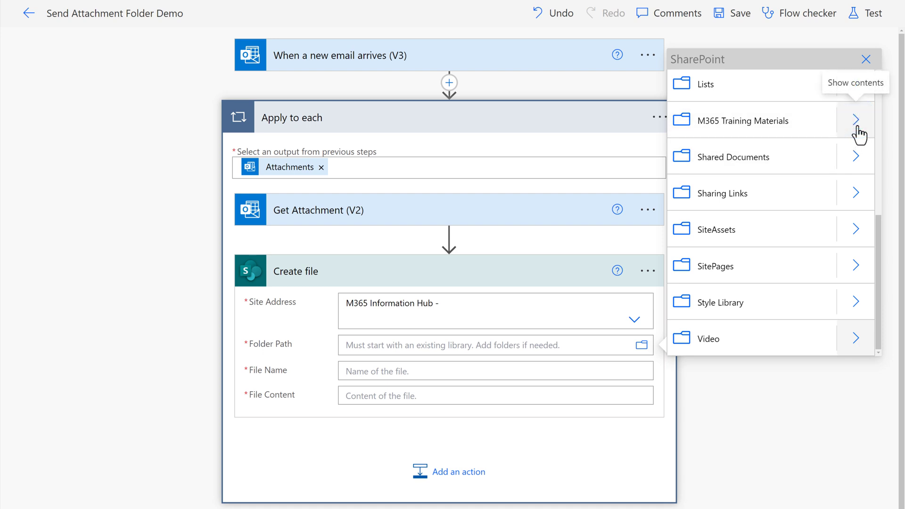
{"action": "left_click", "coordinate": [857, 120]}
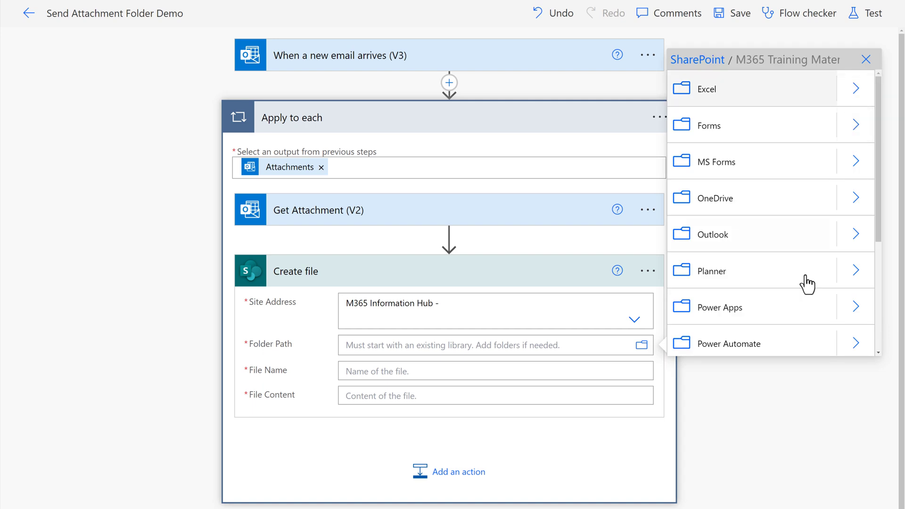
{"action": "left_click", "coordinate": [718, 347]}
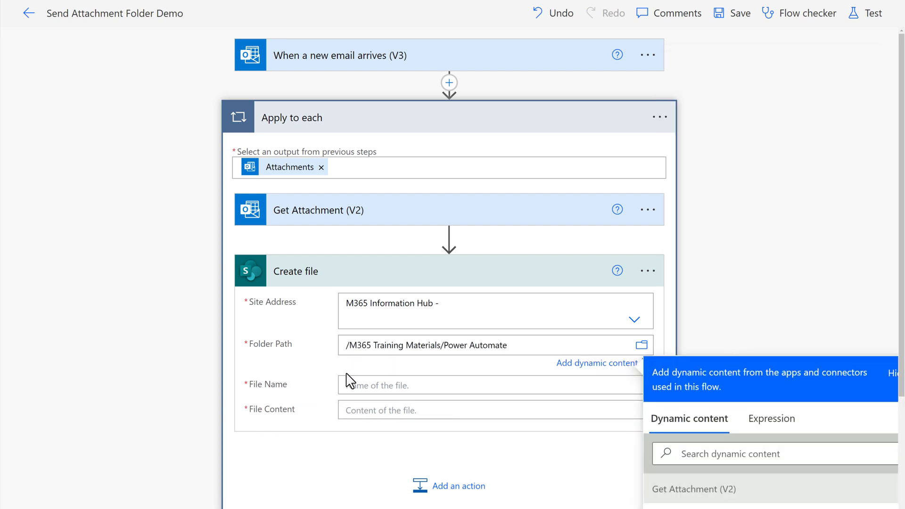
{"action": "scroll", "coordinate": [353, 381], "scroll_direction": "down", "scroll_amount": 3}
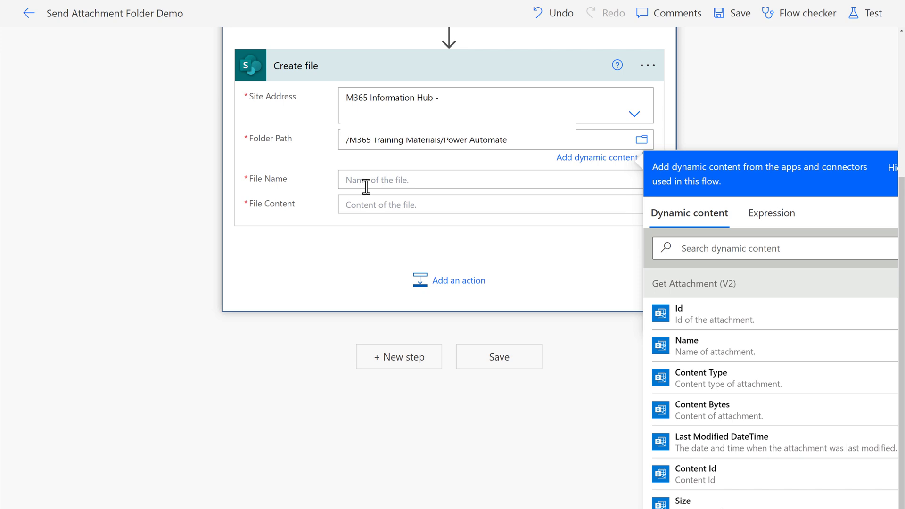
Use Attachments Name as File Name and Content Bytes as File Content, then save the flow
{"action": "left_click", "coordinate": [372, 182]}
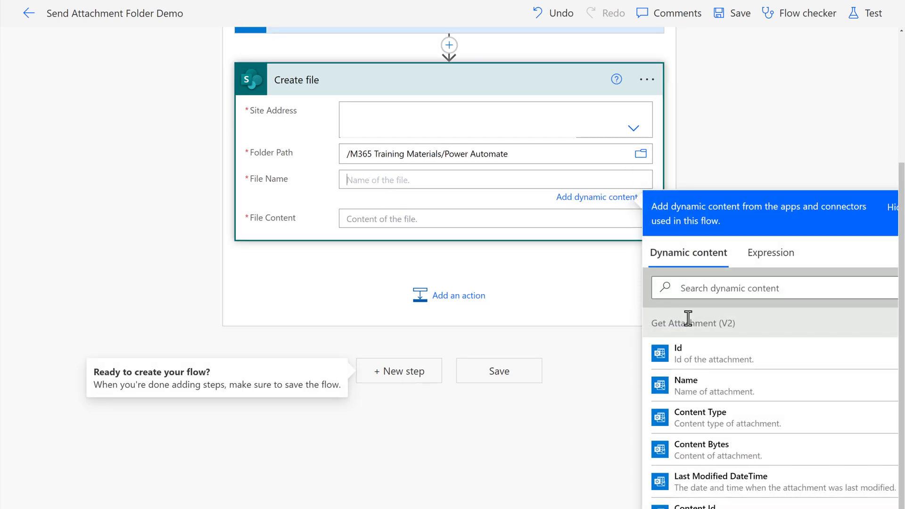
{"action": "left_click", "coordinate": [696, 290]}
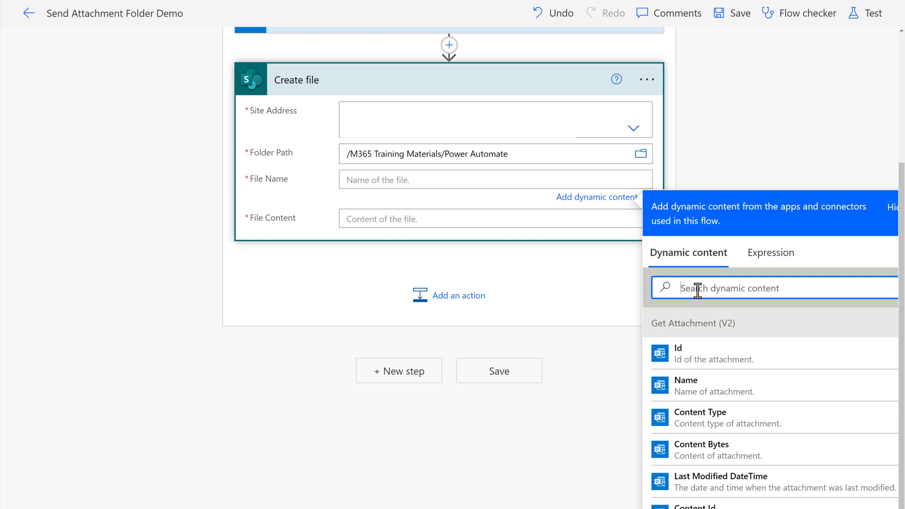
{"action": "type", "text": "attachment"}
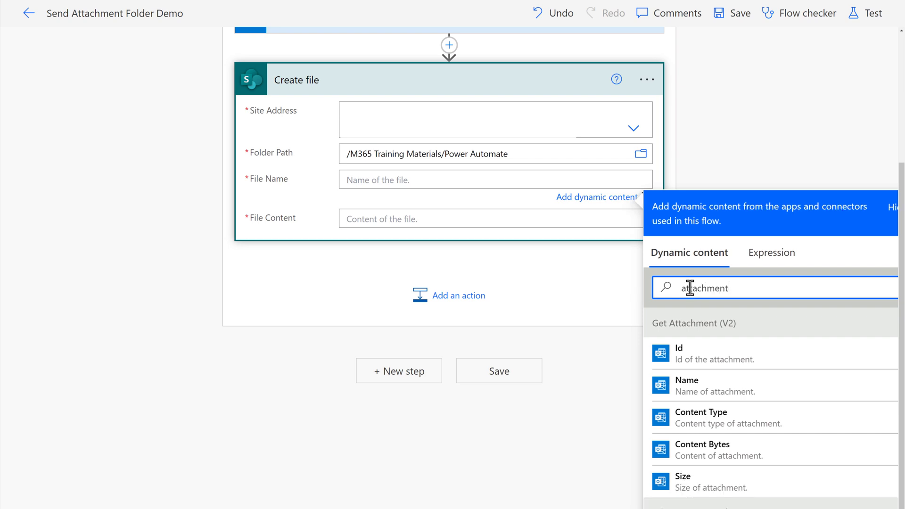
{"action": "scroll", "coordinate": [794, 435], "scroll_direction": "down", "scroll_amount": 2}
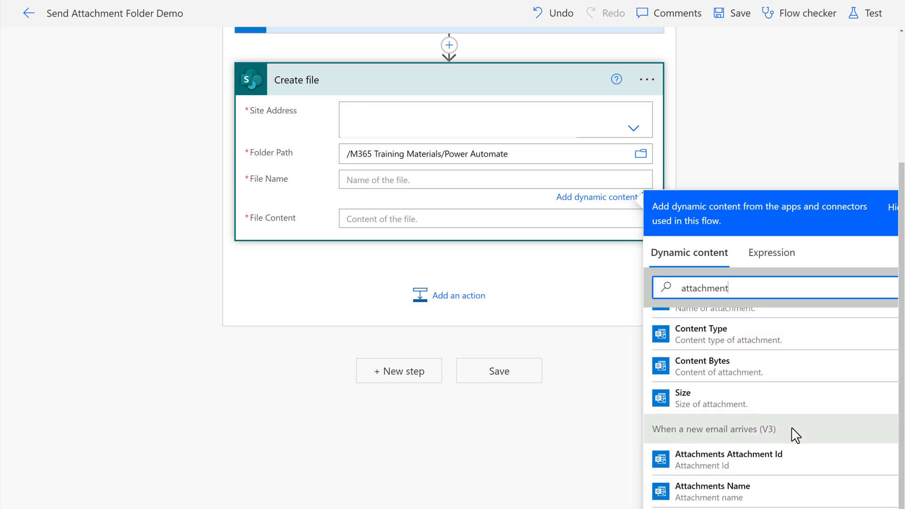
{"action": "scroll", "coordinate": [785, 439], "scroll_direction": "down", "scroll_amount": 1}
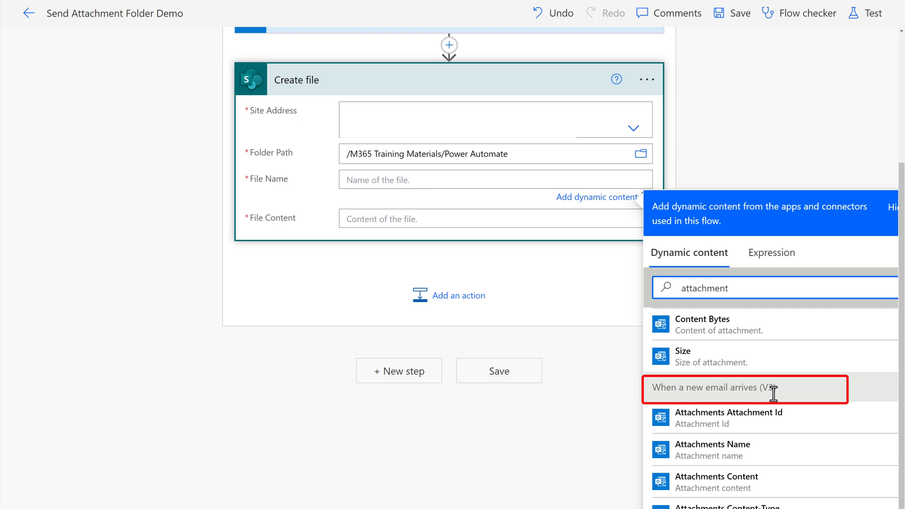
{"action": "left_click", "coordinate": [728, 463]}
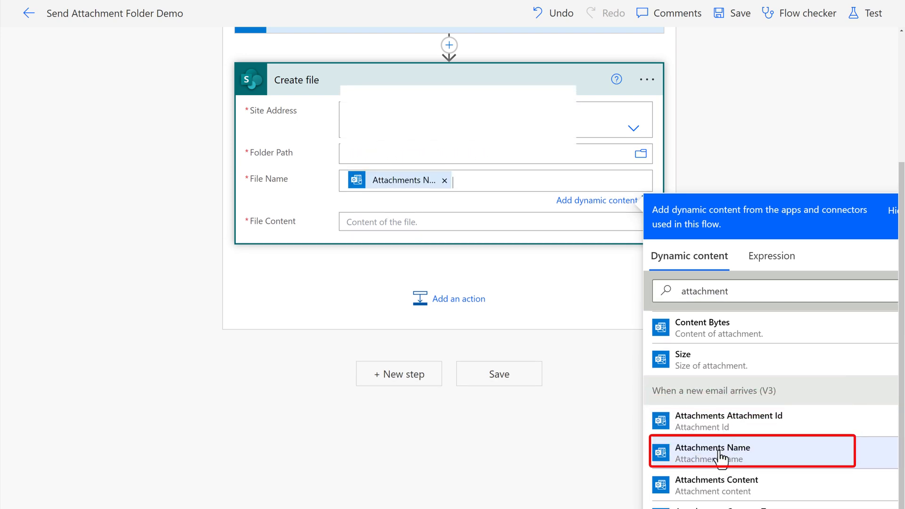
{"action": "left_click", "coordinate": [402, 224]}
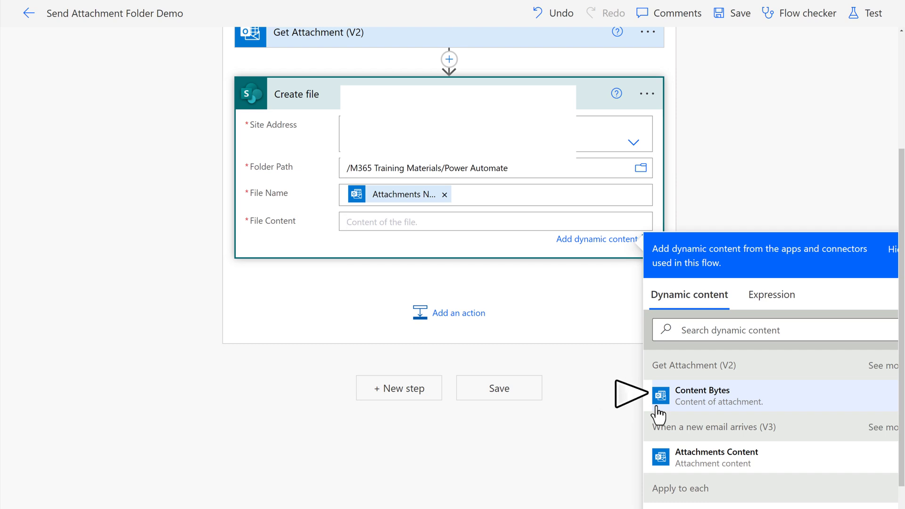
{"action": "scroll", "coordinate": [672, 431], "scroll_direction": "up", "scroll_amount": 1}
{"action": "left_click", "coordinate": [695, 456]}
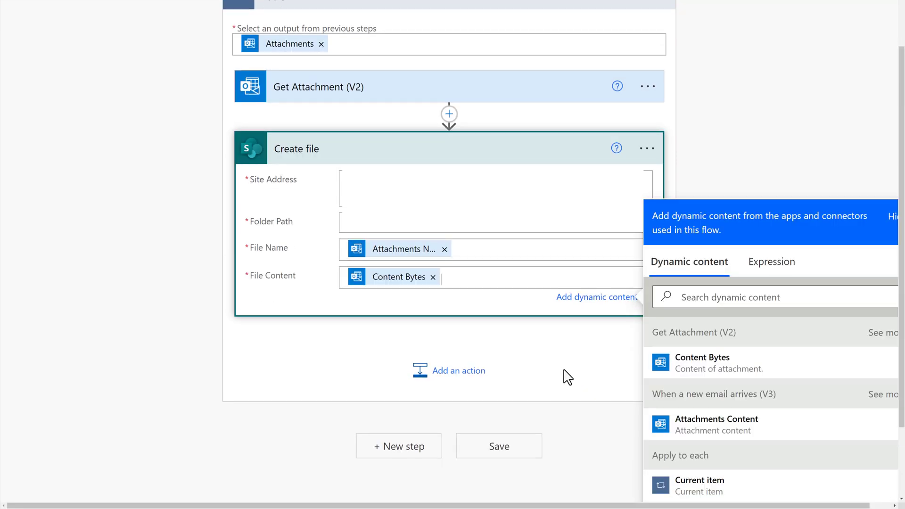
{"action": "scroll", "coordinate": [568, 377], "scroll_direction": "down", "scroll_amount": 1}
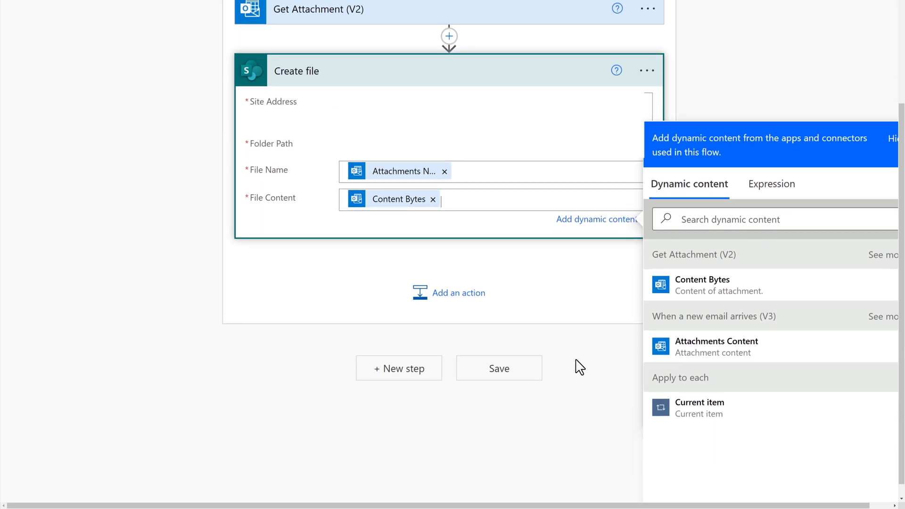
{"action": "left_click", "coordinate": [499, 378]}
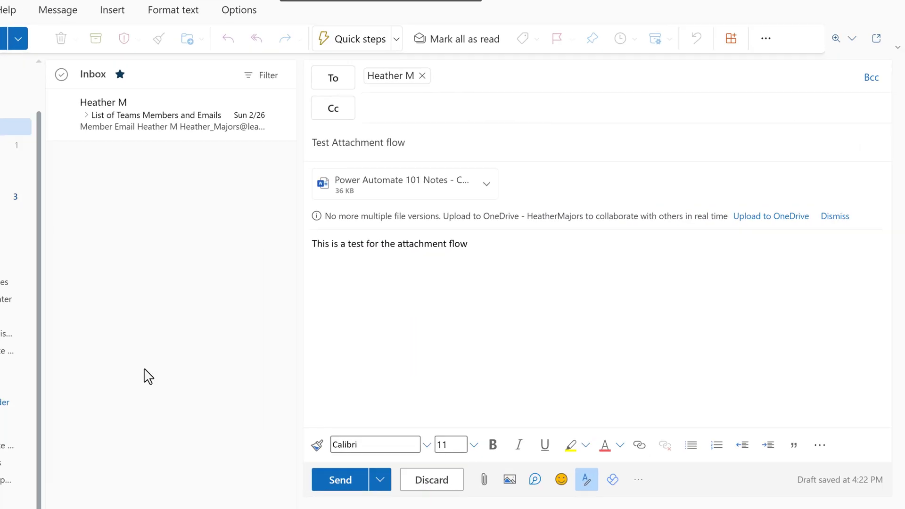
Send the 'Test Attachment flow' email and drag it into the Power Automate Demo folder
{"action": "left_click", "coordinate": [338, 483]}
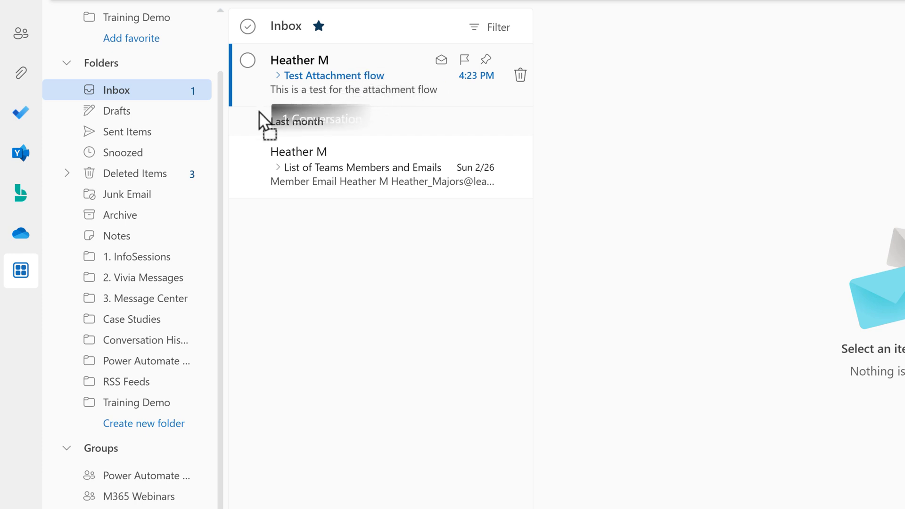
{"action": "mouse_move", "coordinate": [351, 80]}
{"action": "left_mouse_down"}
{"action": "mouse_move", "coordinate": [165, 373]}
{"action": "mouse_move", "coordinate": [159, 365]}
{"action": "left_mouse_up"}
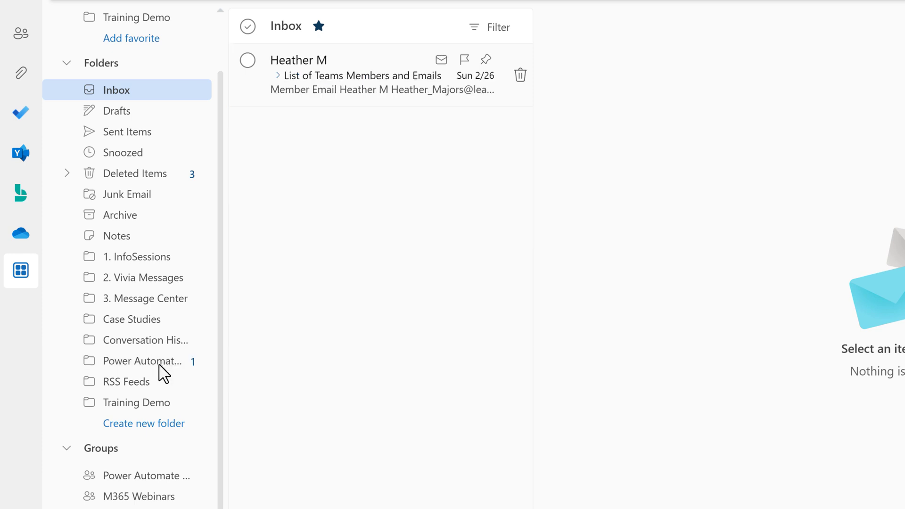